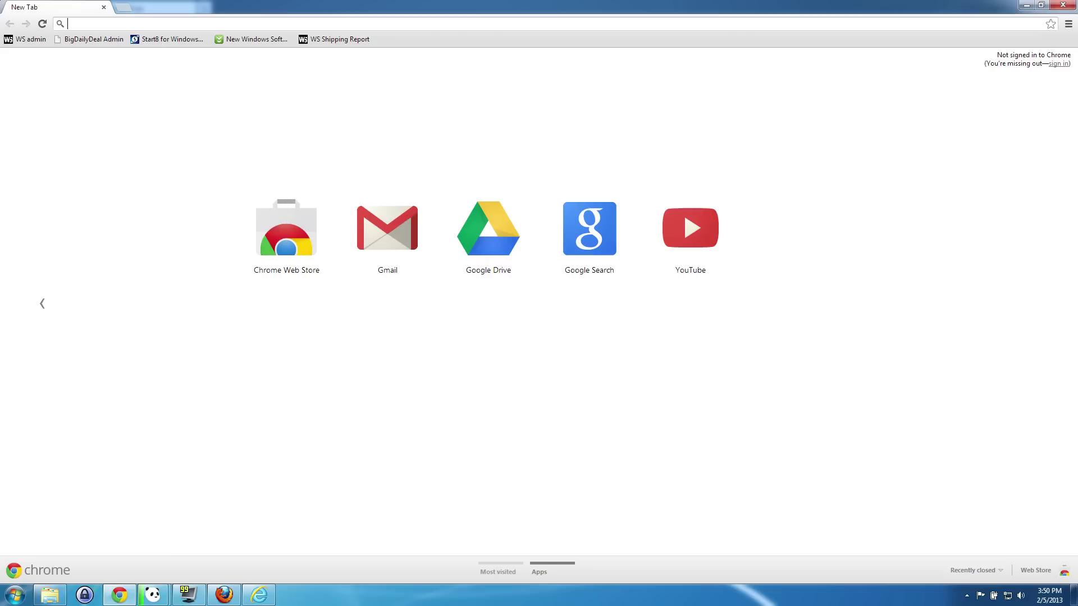
type("worldstart.c")
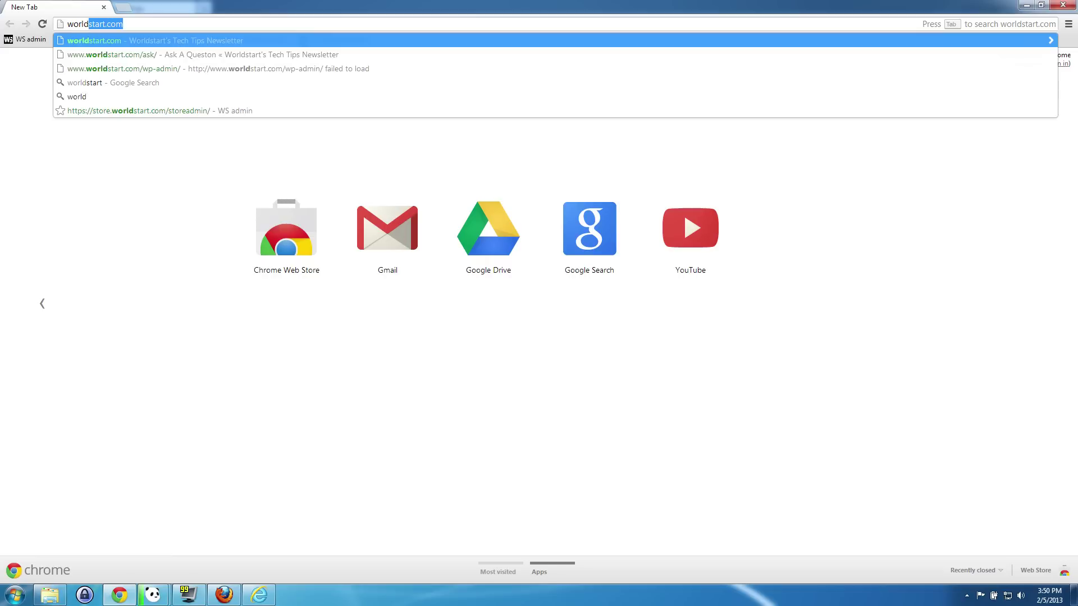
type("om")
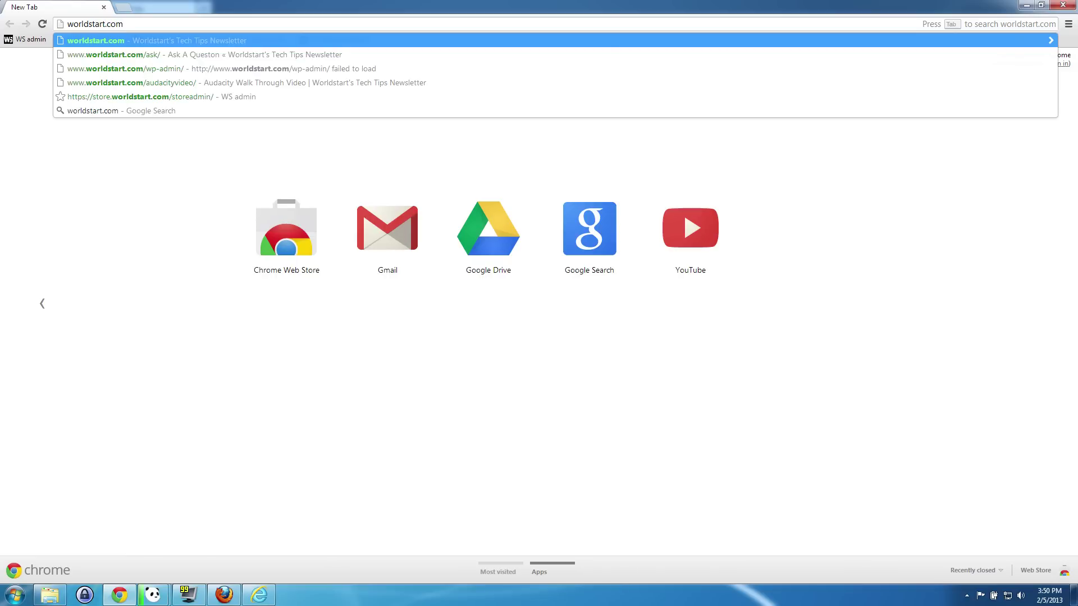
In Chrome, search Google for 'worldstart', then load worldstart.com directly.
key("BackSpace")
key("BackSpace")
key("BackSpace")
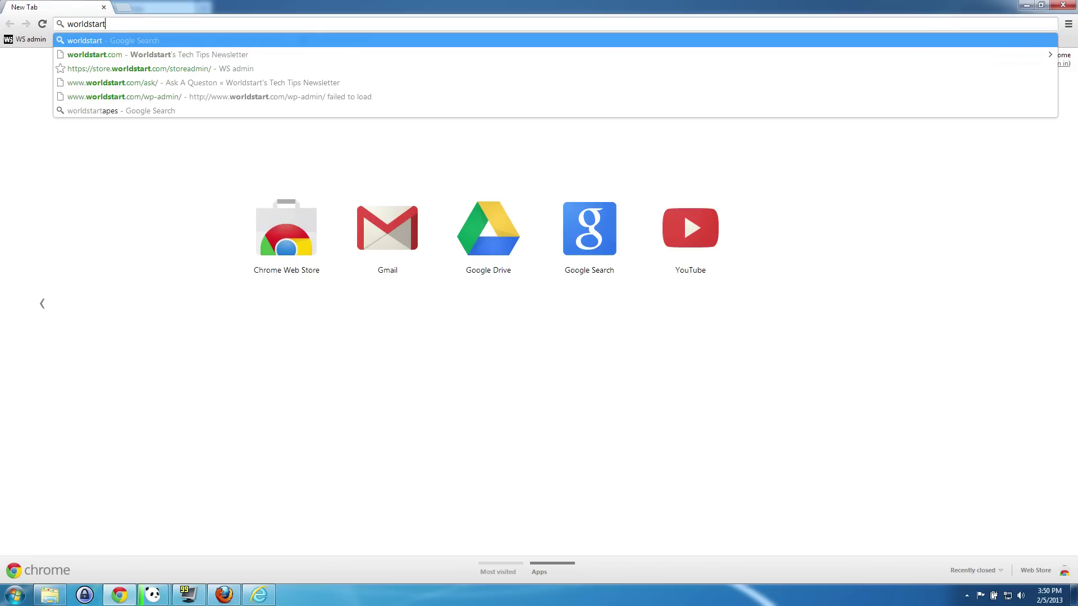
key("Return")
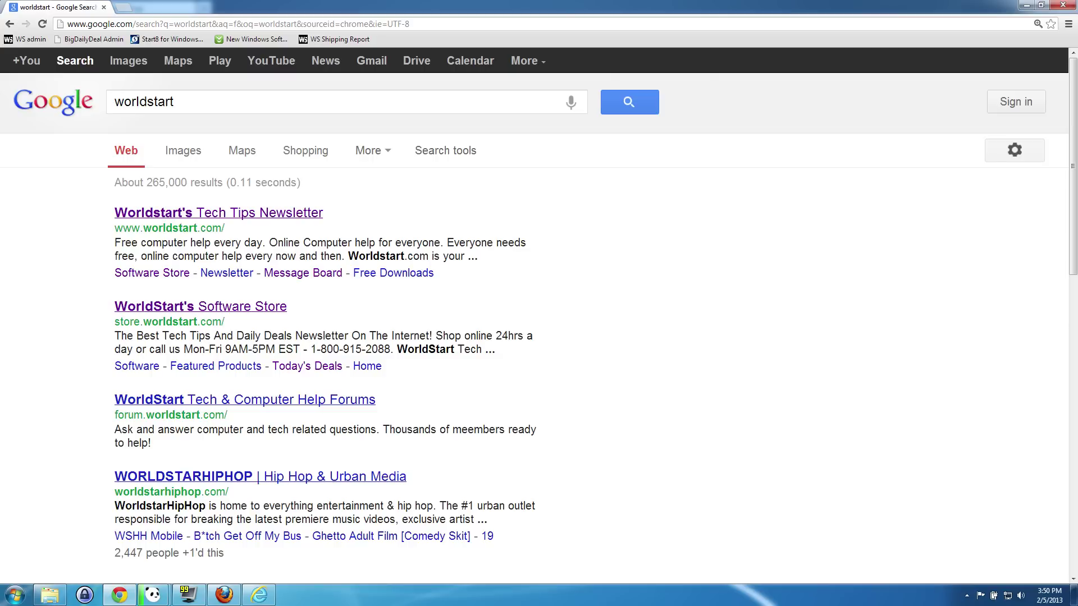
mouse_move(201, 307)
left_click(183, 24)
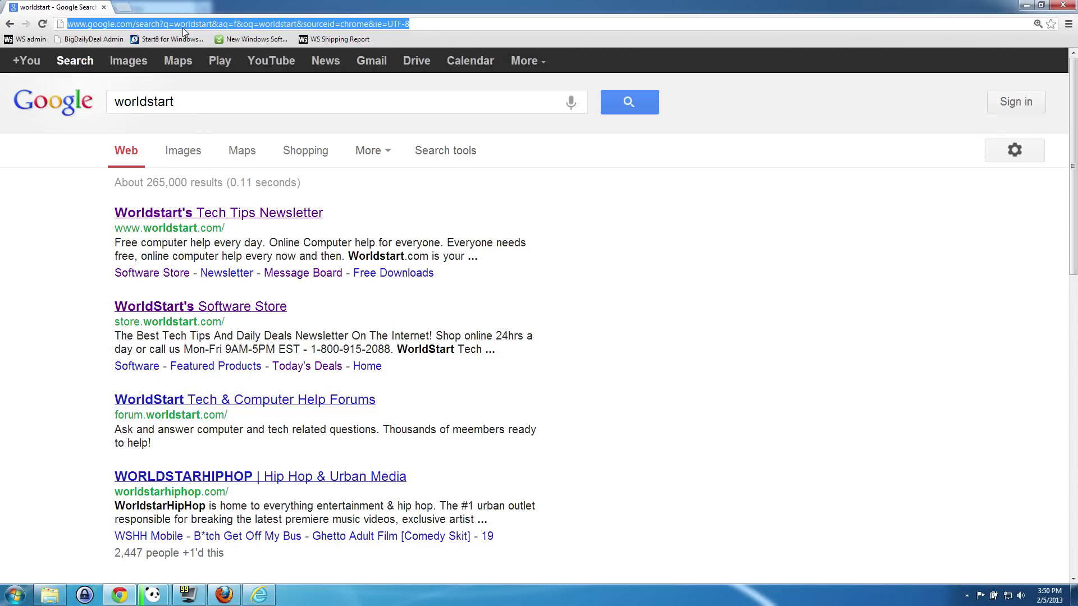
type("worlds")
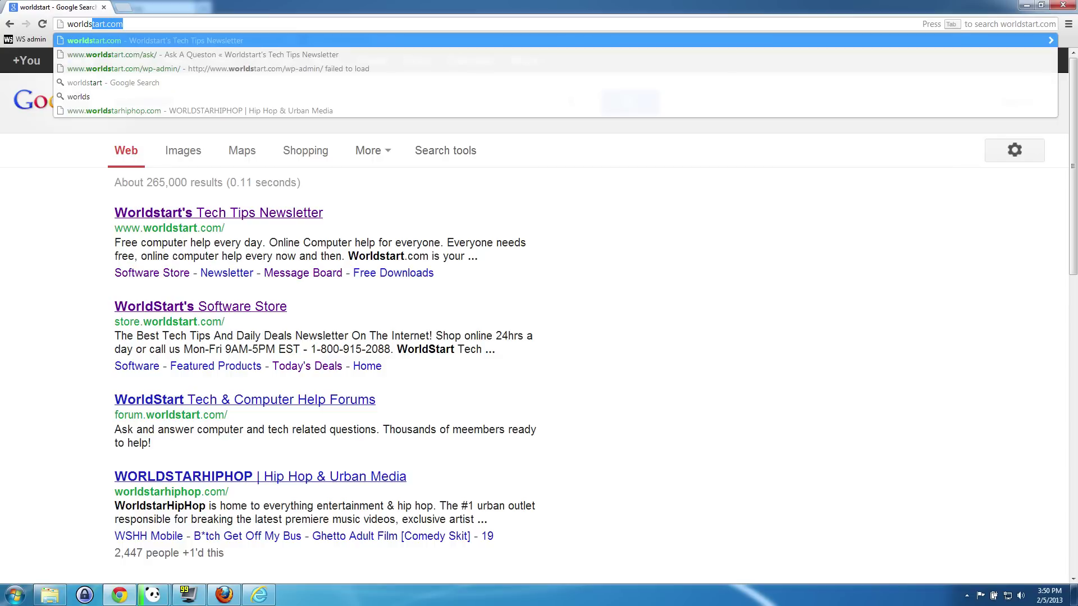
type("tart.com")
key("Return")
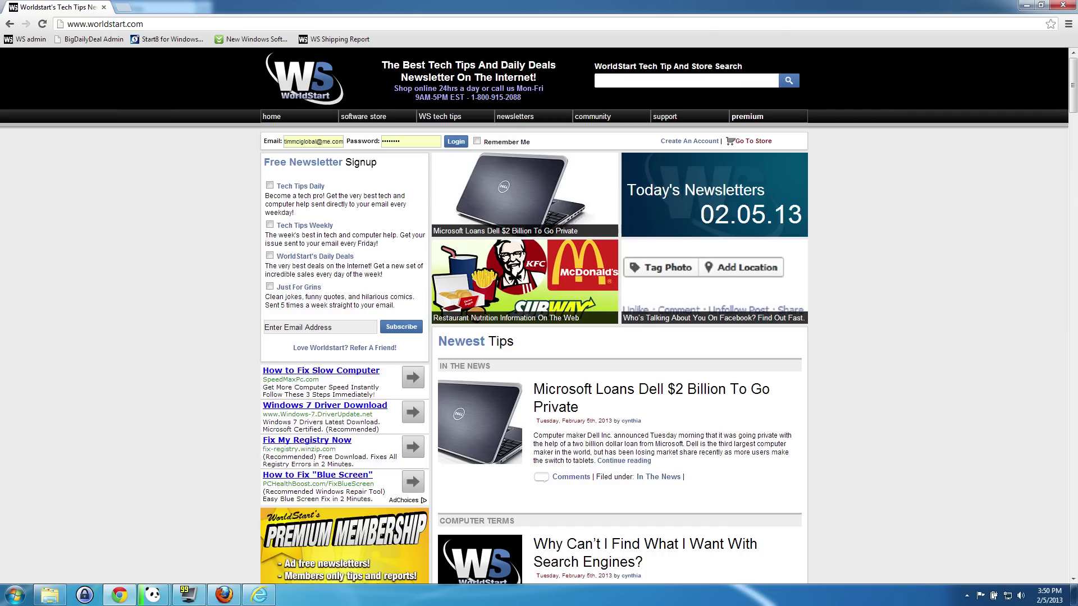
In Internet Explorer, search Bing for 'worldstart', dropping the auto-completed .com.
left_click(259, 595)
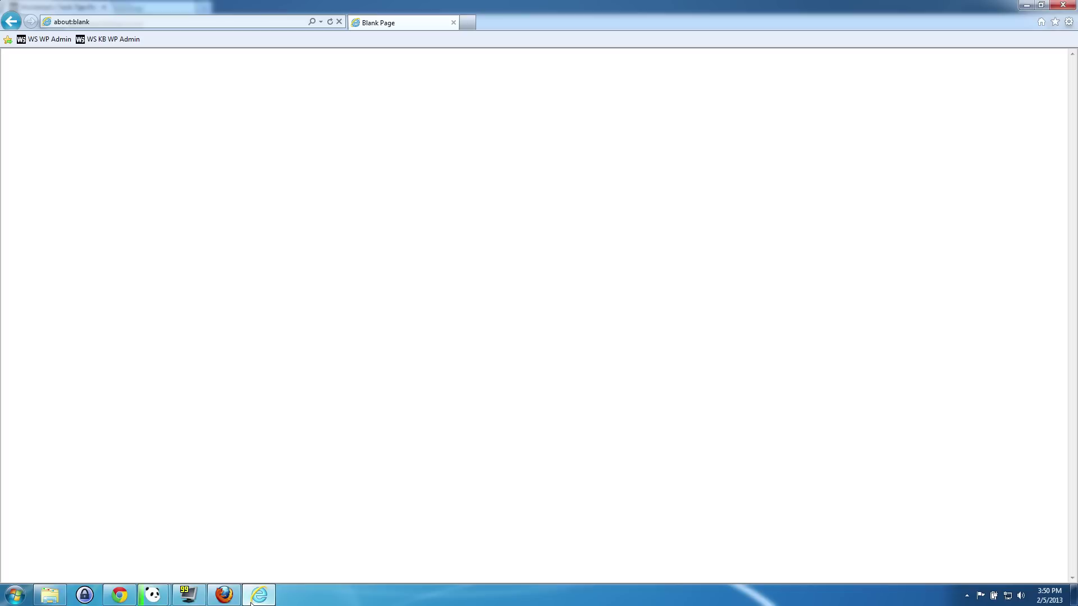
left_click(174, 22)
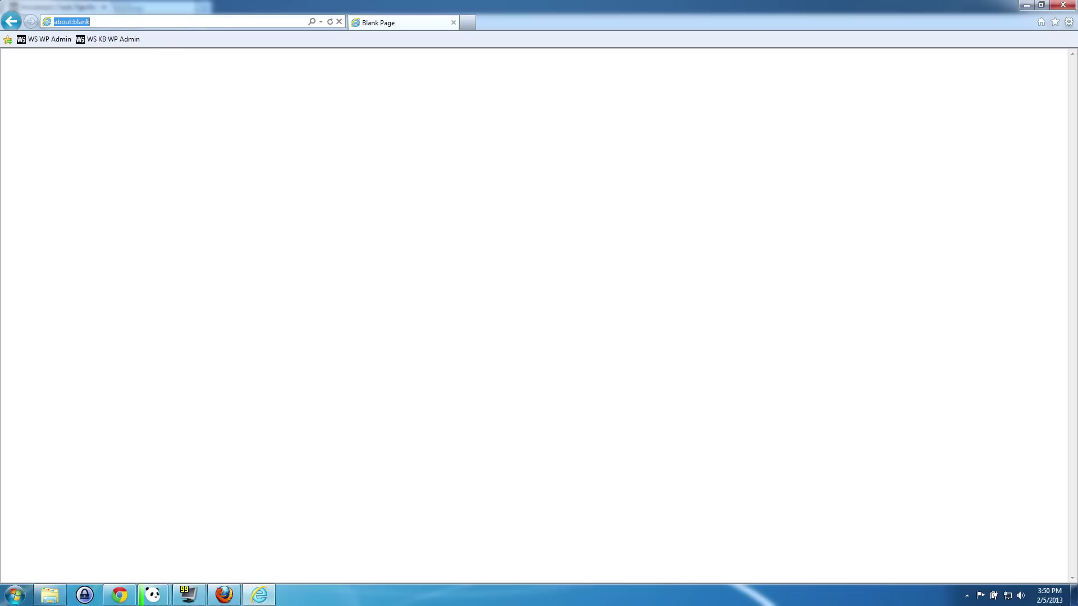
type("worldstart")
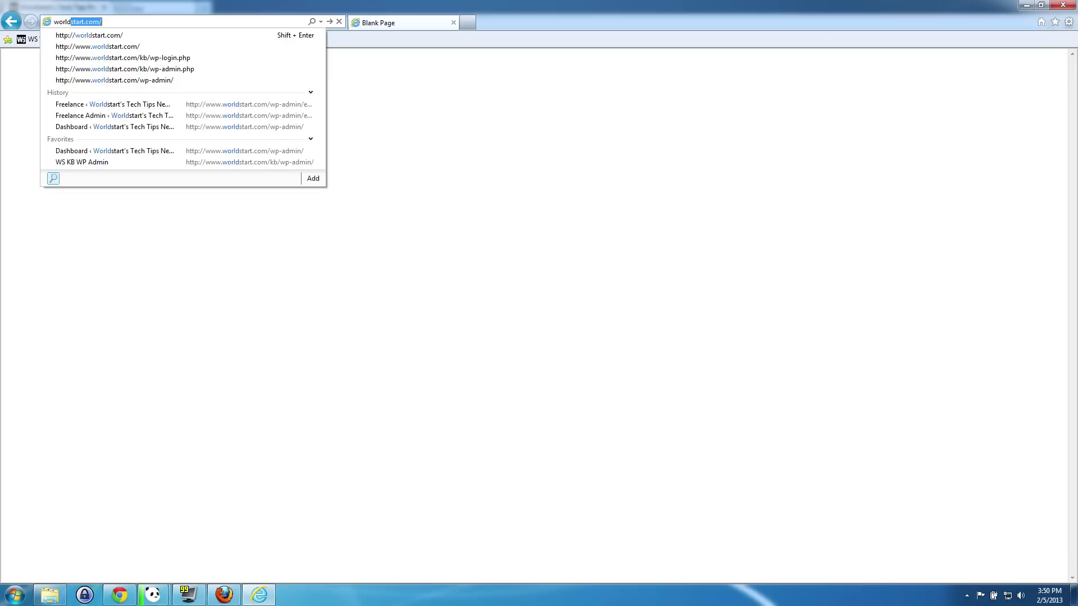
key("Delete")
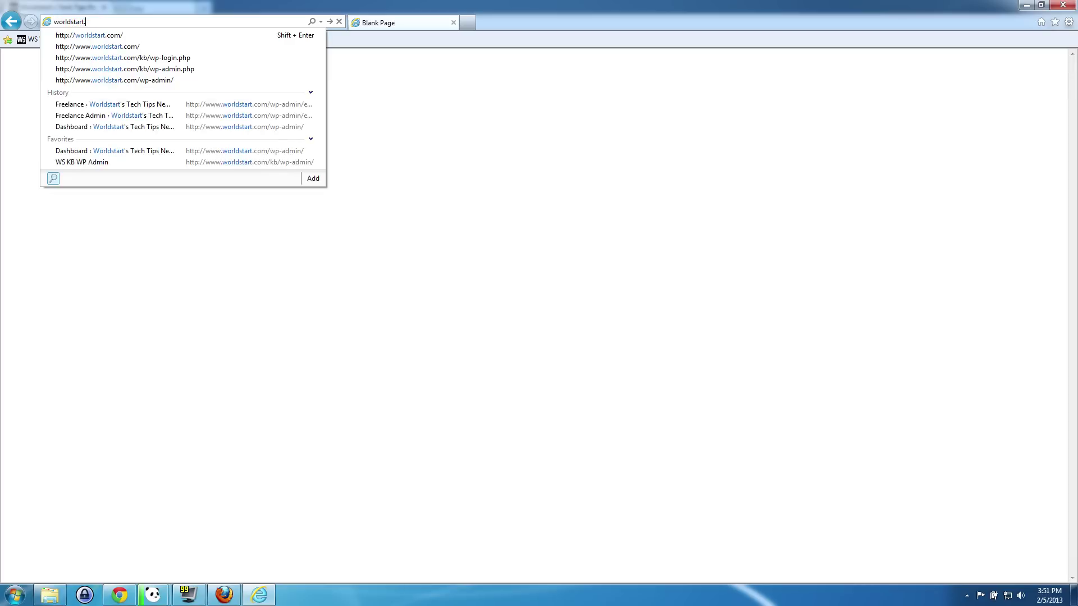
key("Return")
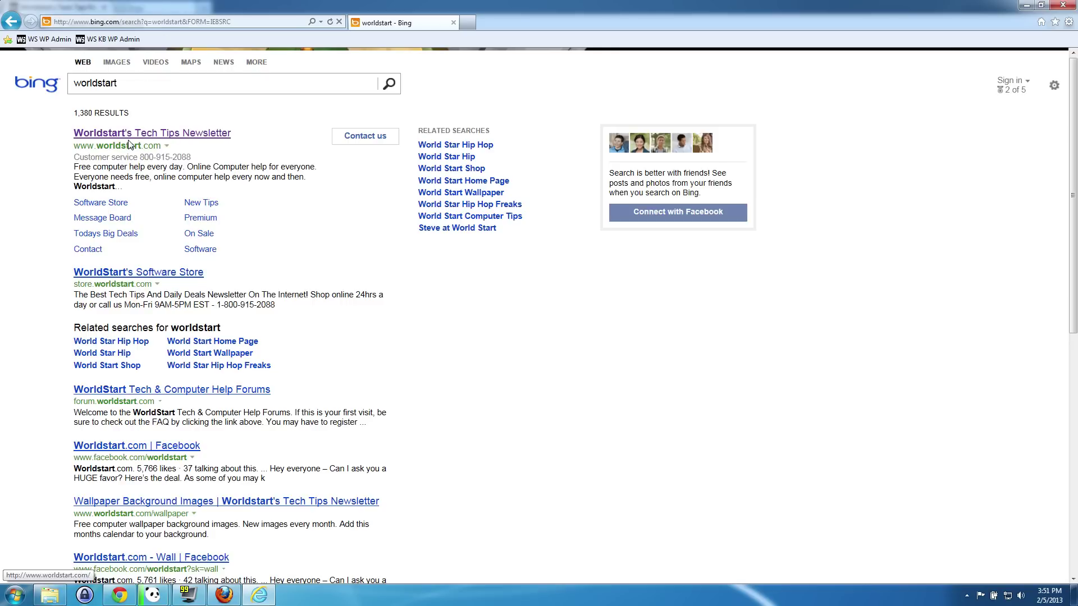
Load worldstart.com in Internet Explorer, then bring Firefox to the front.
left_click(144, 22)
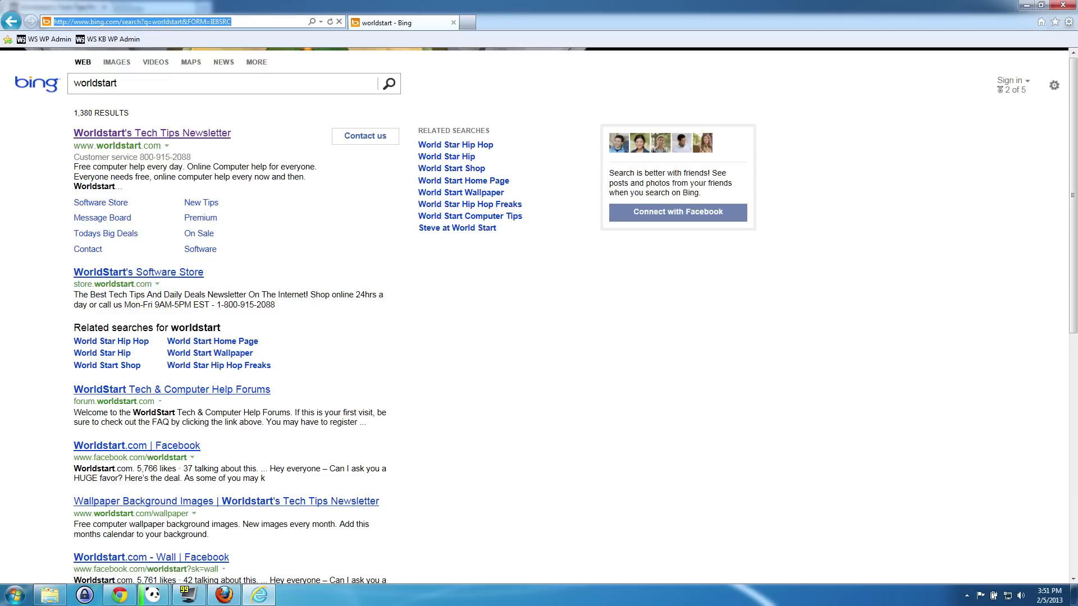
type("worldsta")
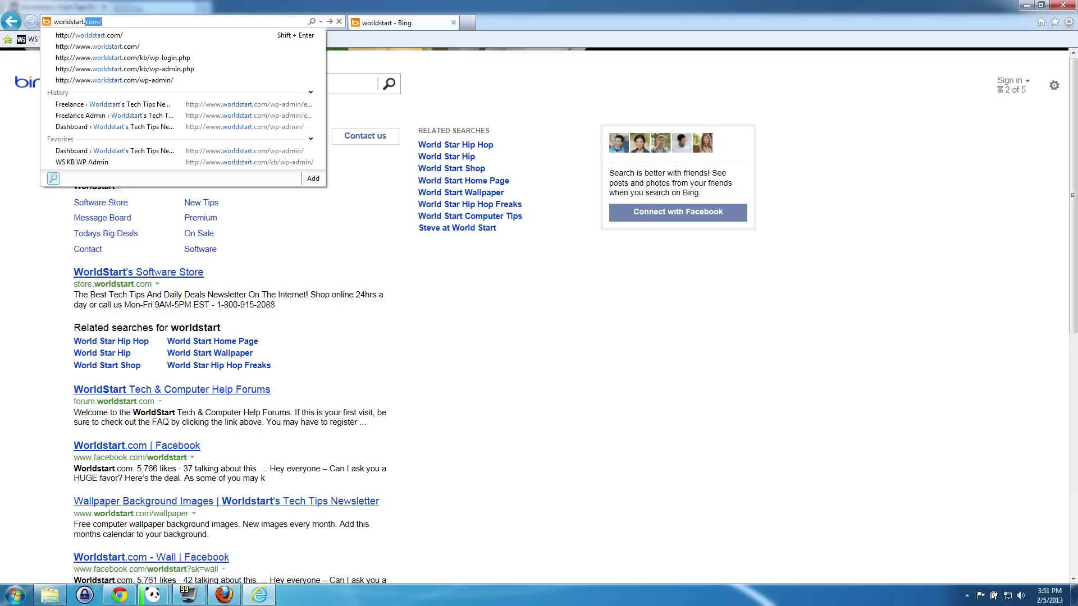
type("rt")
key("Return")
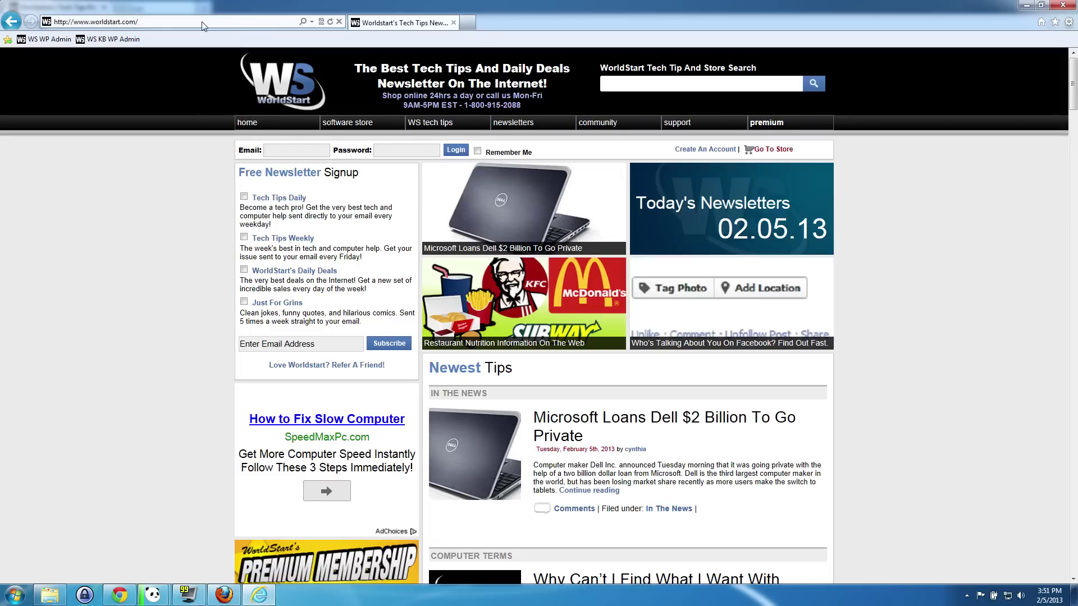
left_click(223, 595)
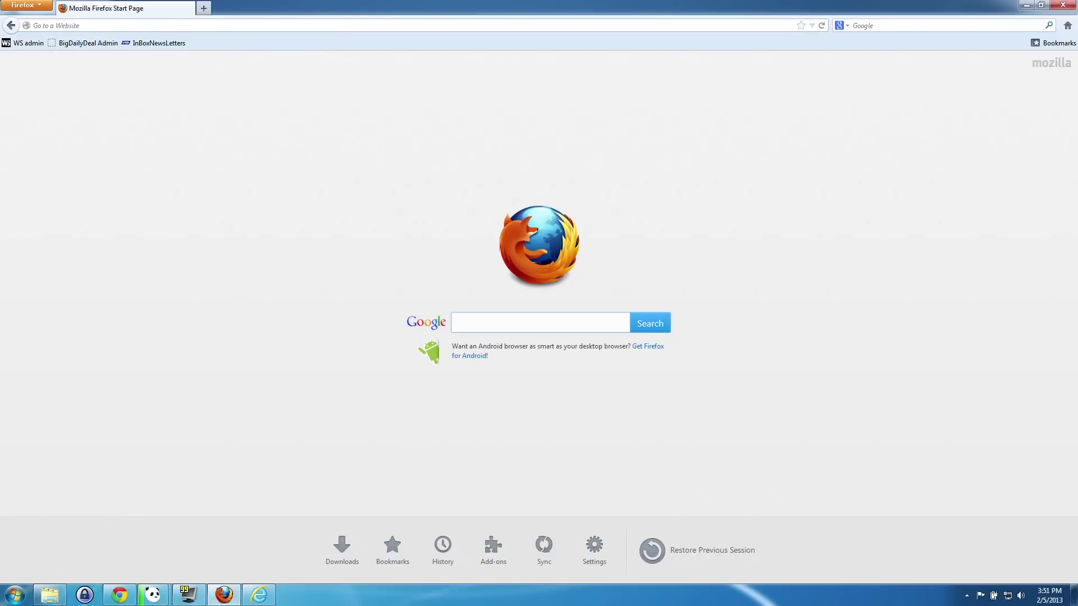
In Firefox, search for 'worldstart' from the address bar, then load worldstart.com.
left_click(88, 26)
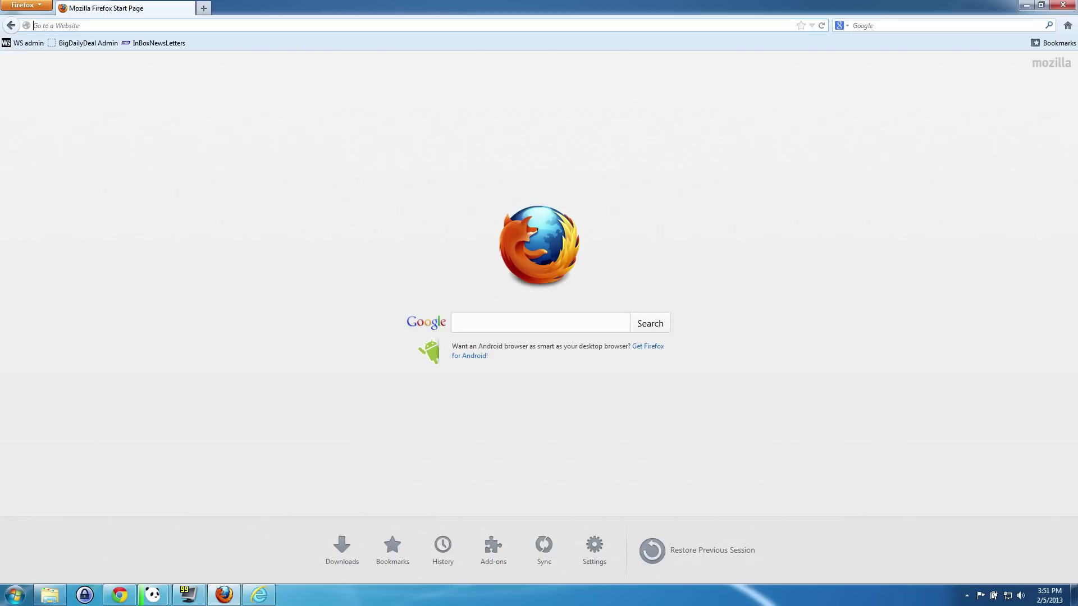
type("worldstart")
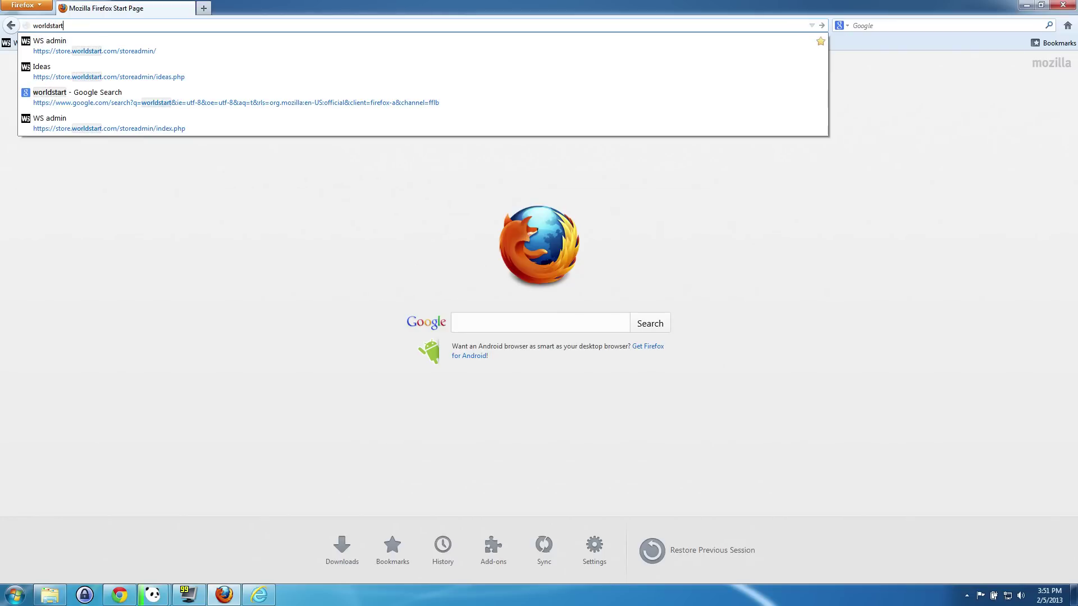
key("Return")
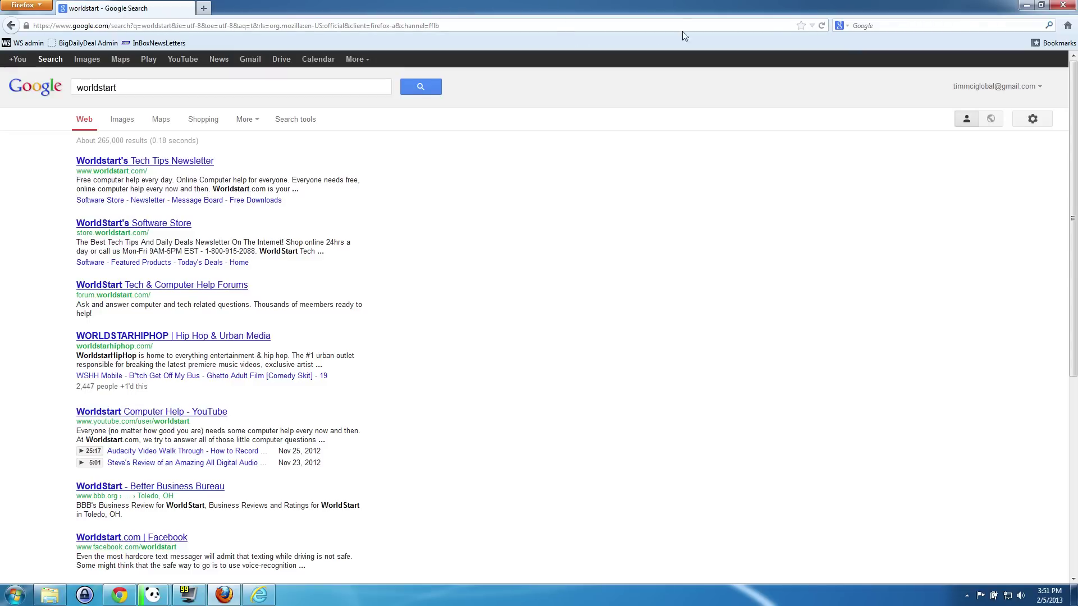
left_click(592, 25)
type("world")
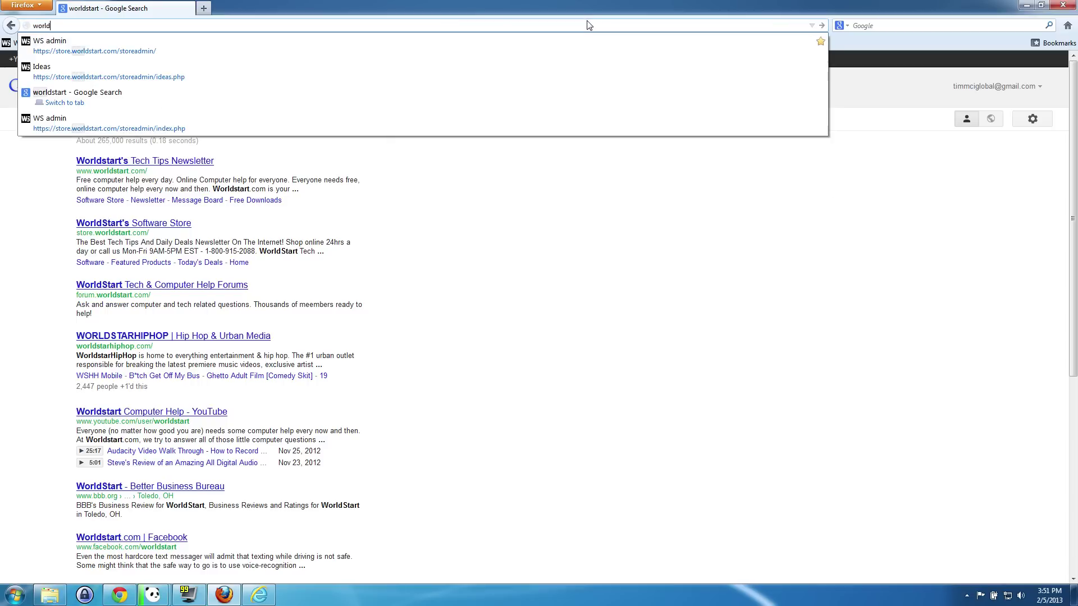
type("start.com")
key("Return")
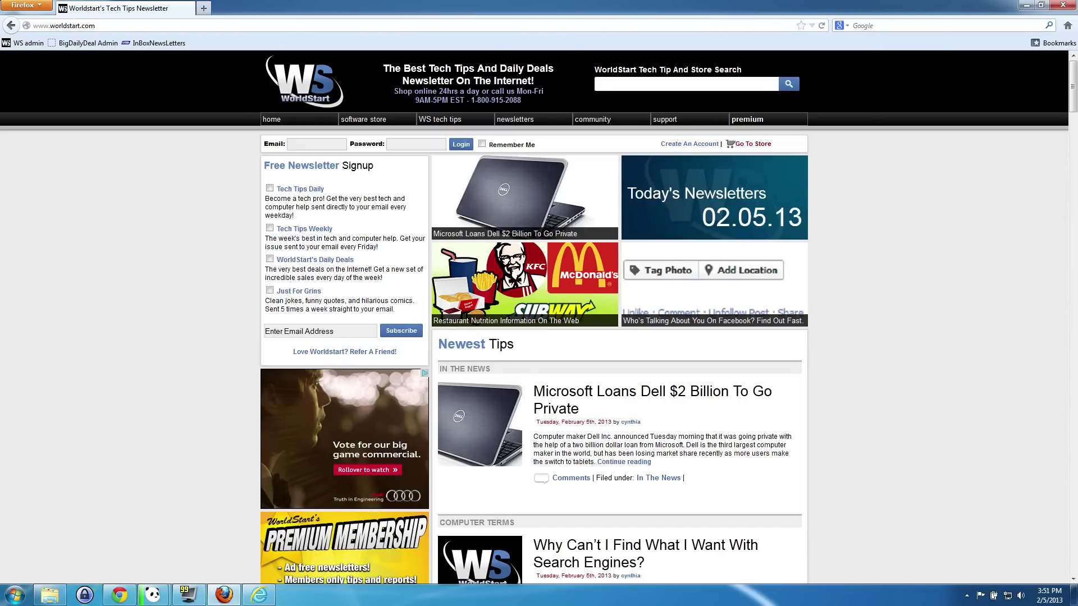
type("worldstaet.")
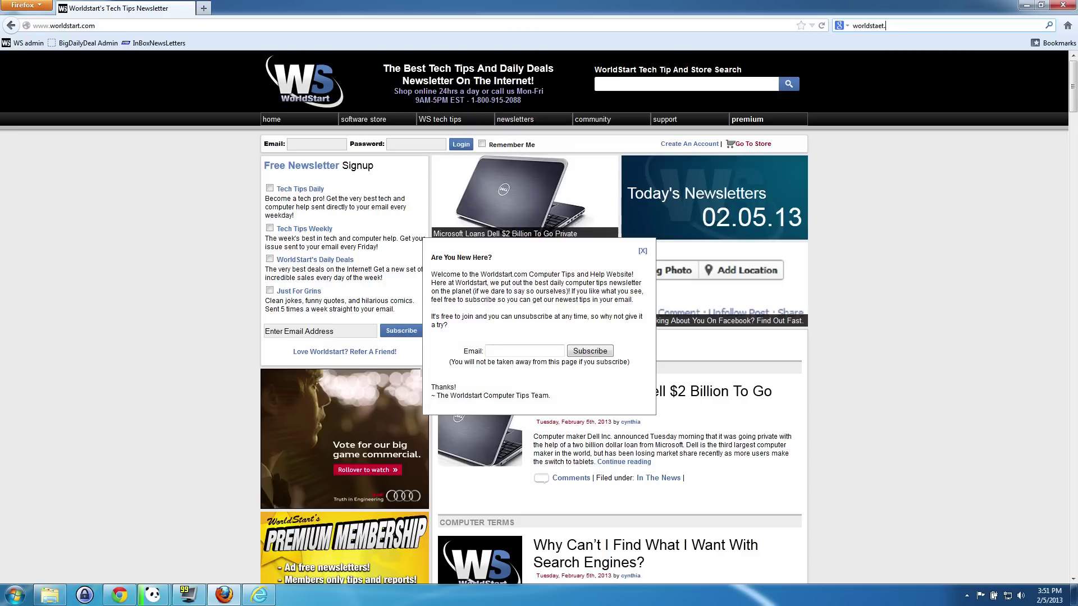
Search Google for 'worldstart.com' from Firefox's search box, correcting a typo first.
key("BackSpace")
key("BackSpace")
key("BackSpace")
type("rt.com")
key("Return")
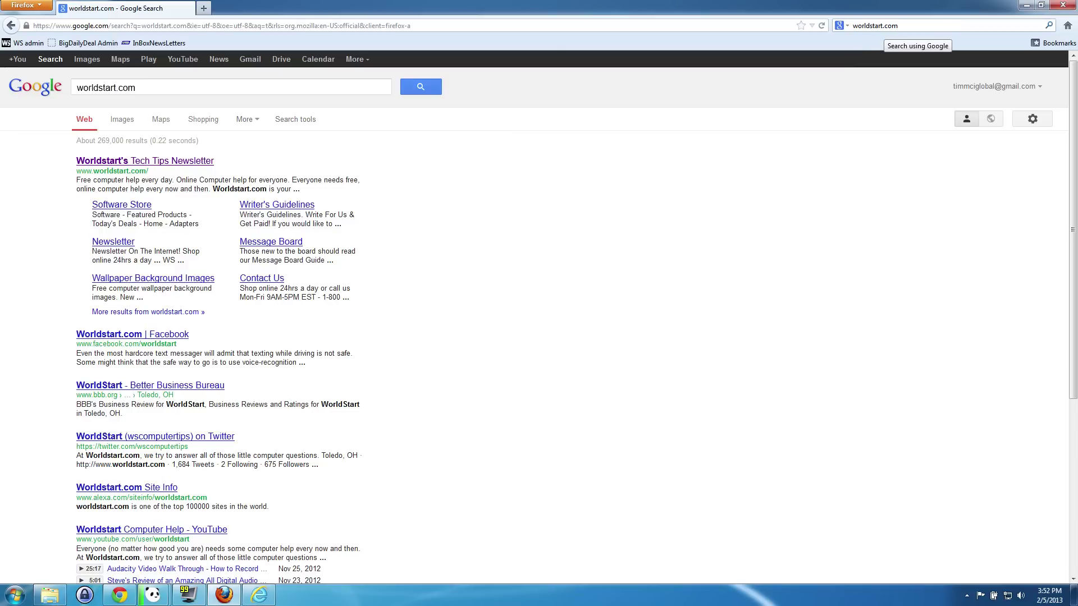
left_click(874, 26)
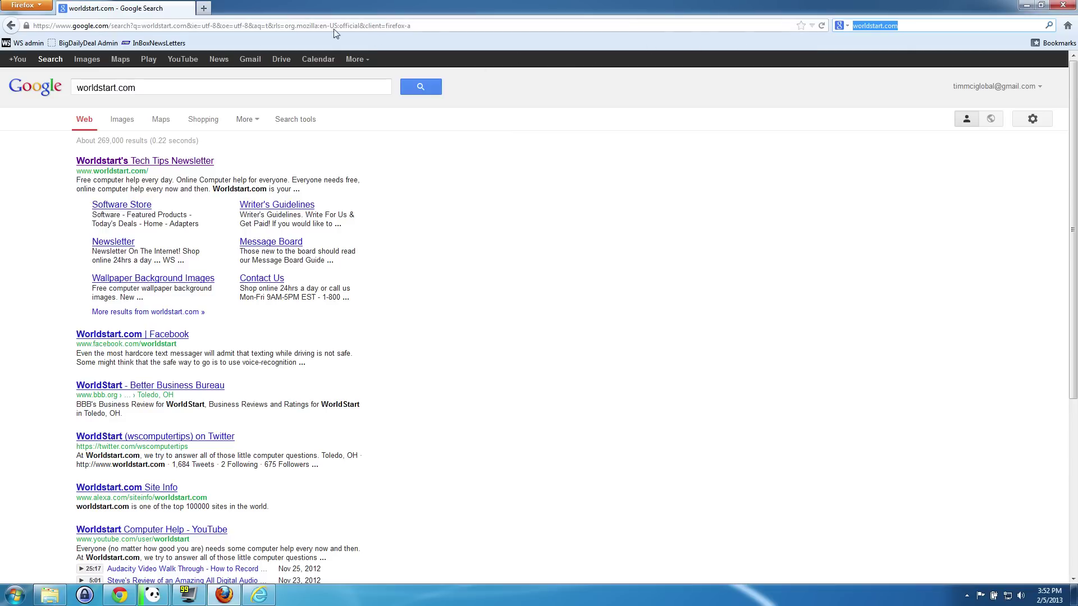
left_click(219, 25)
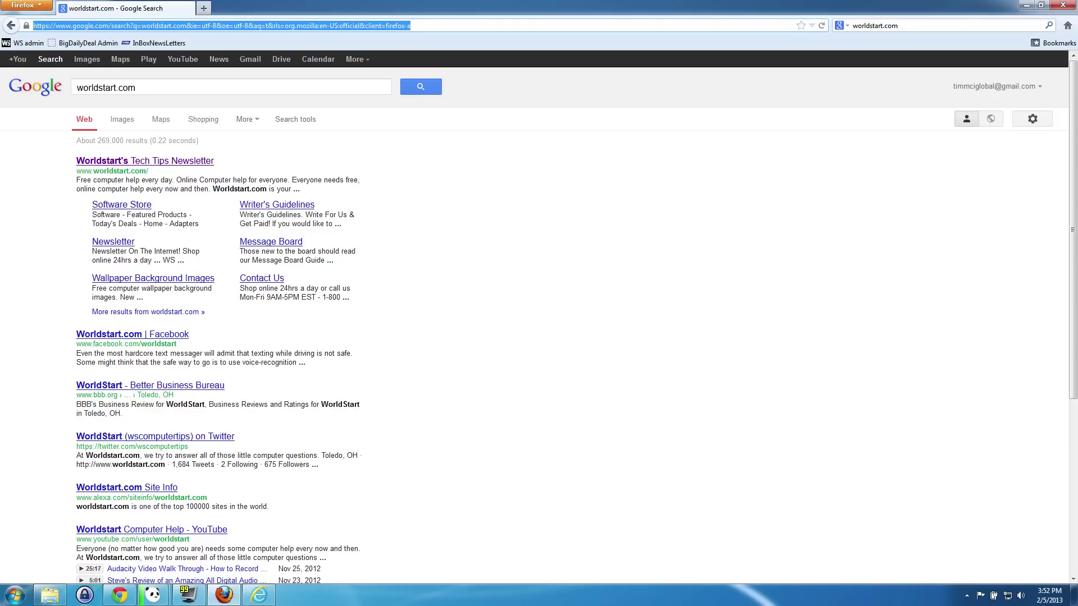
type("whitehouse.")
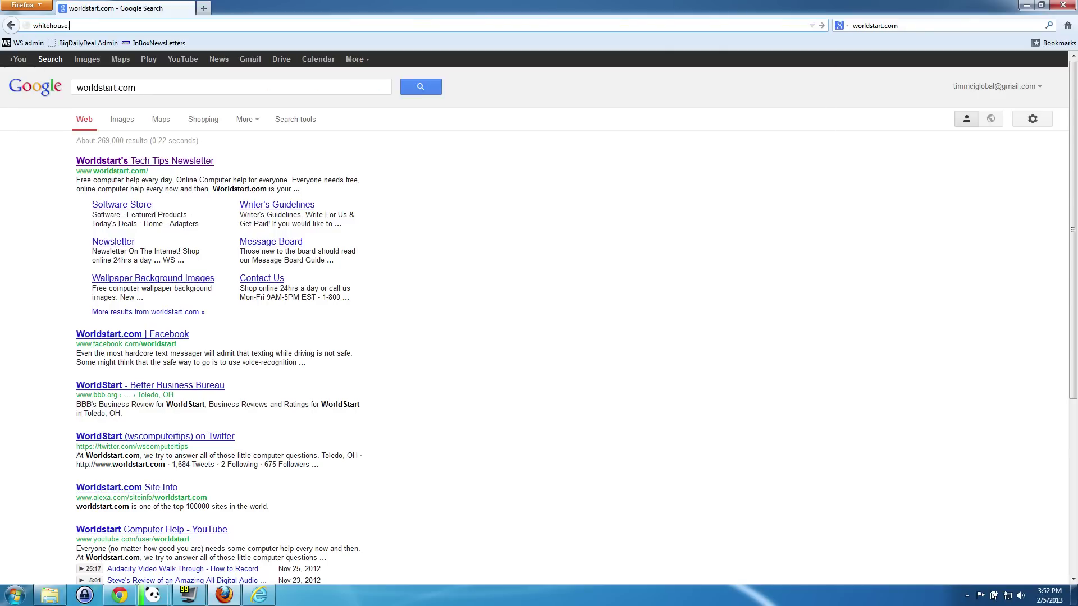
type("gov")
Visit whitehouse.gov, then enter bare 'whitehouse' to get Google results.
key("Return")
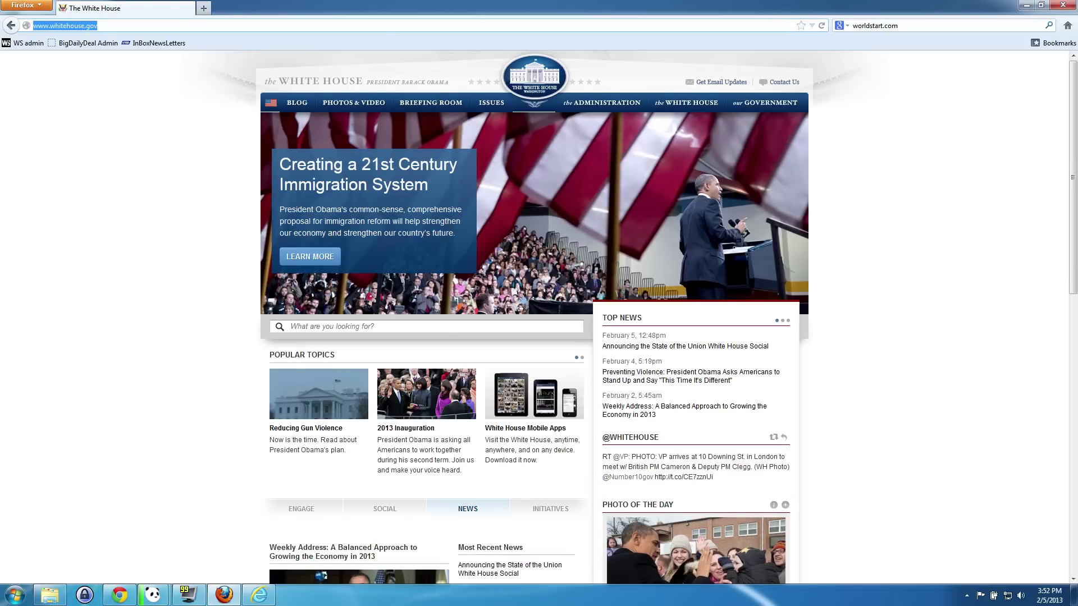
type("whitehou")
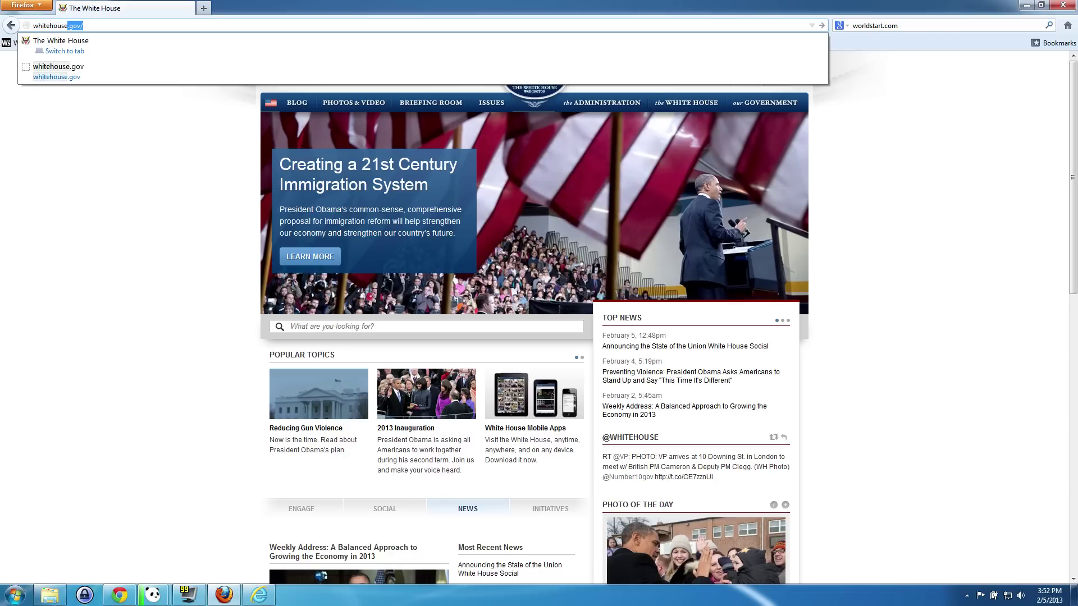
type("se")
key("Return")
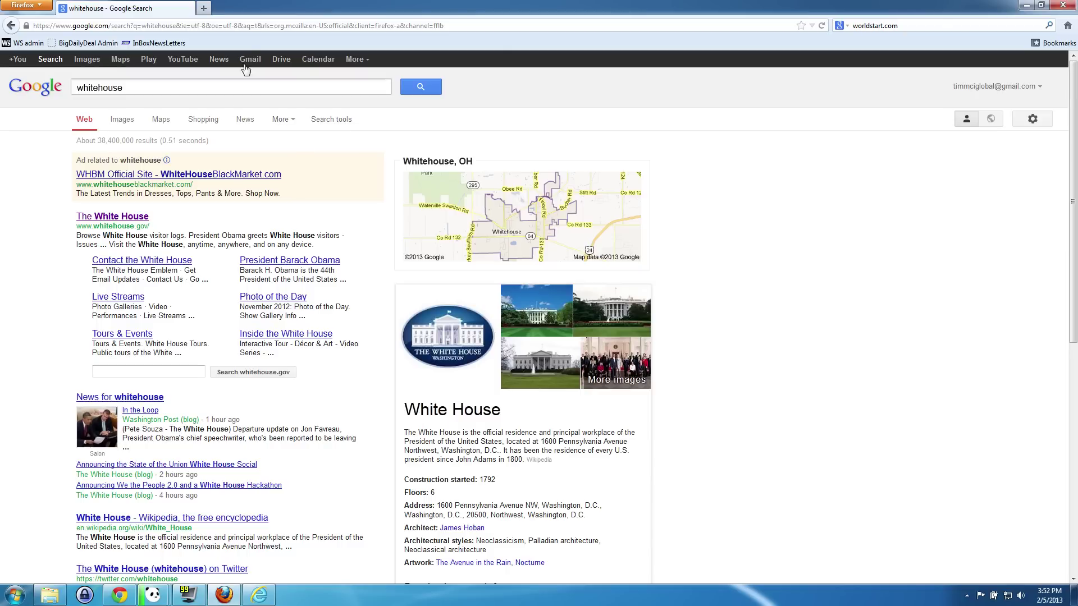
left_click(253, 25)
type("http")
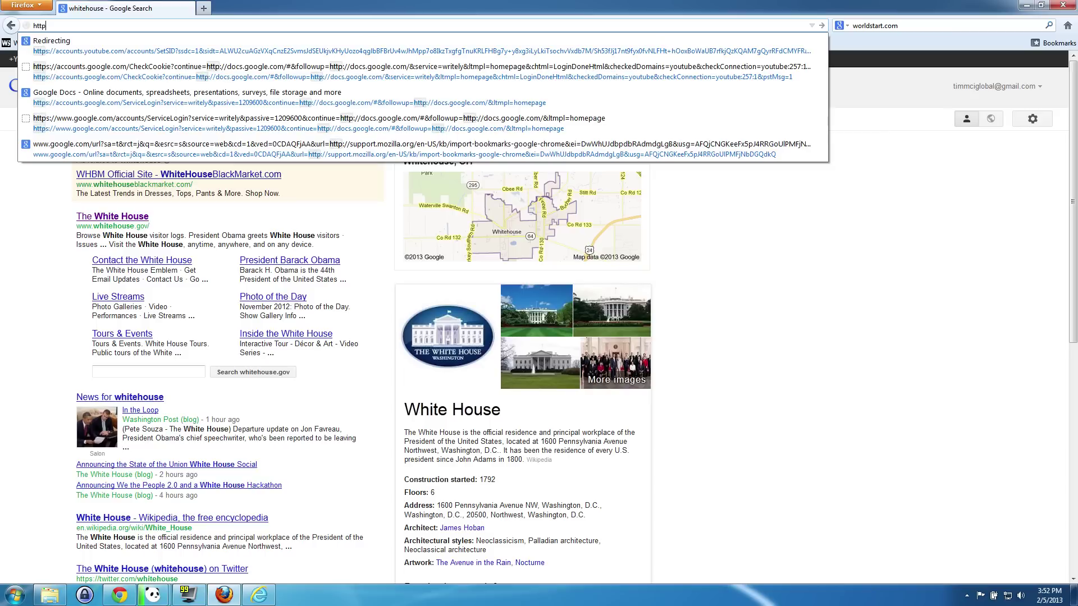
type("://www.worldstart.com/")
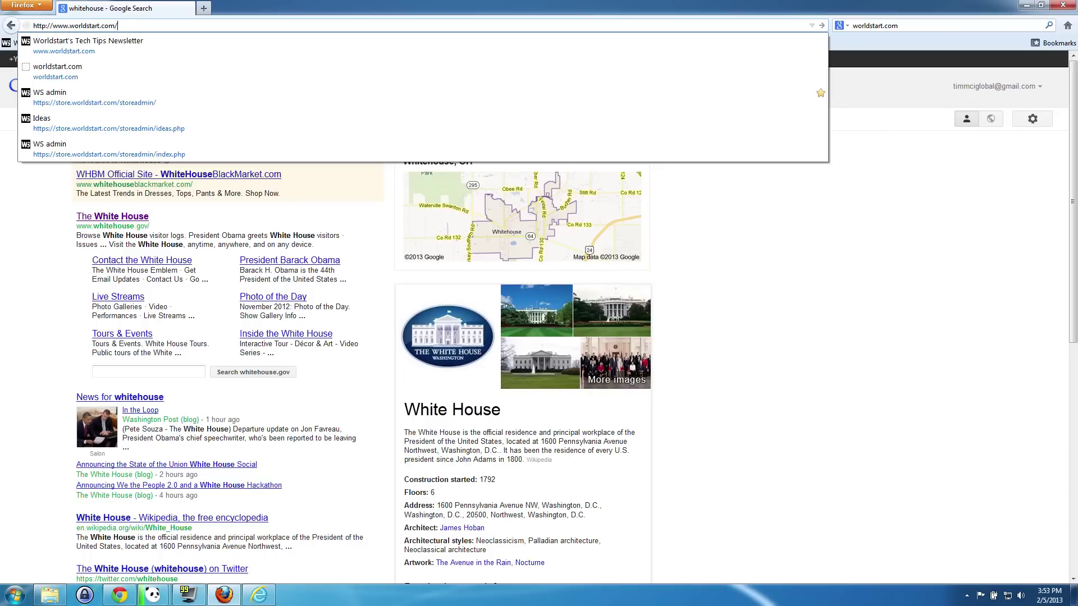
type("ask/")
key("Return")
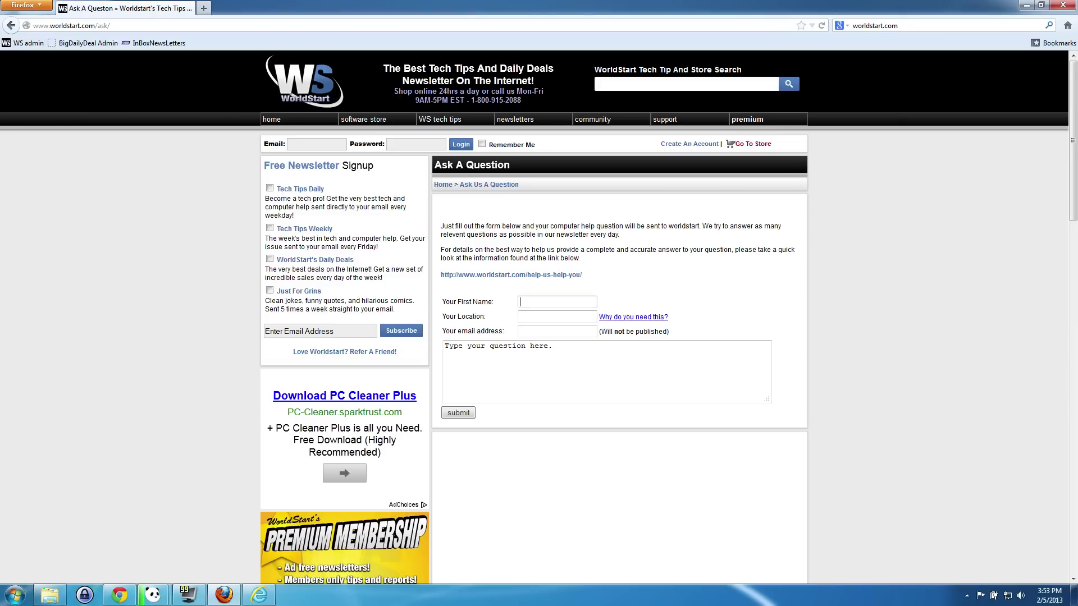
key("Tab")
key("Tab")
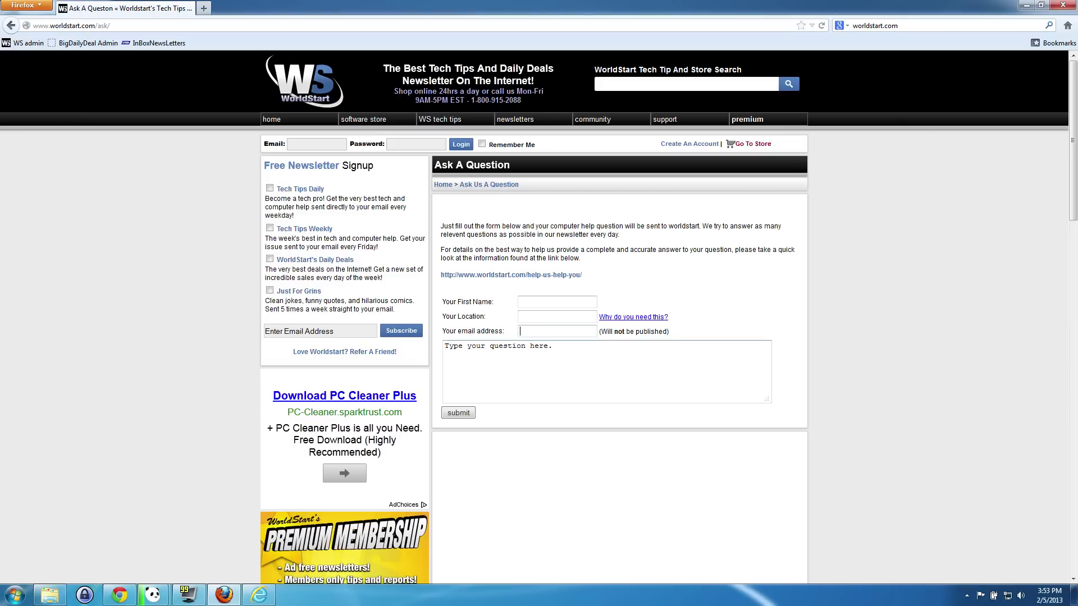